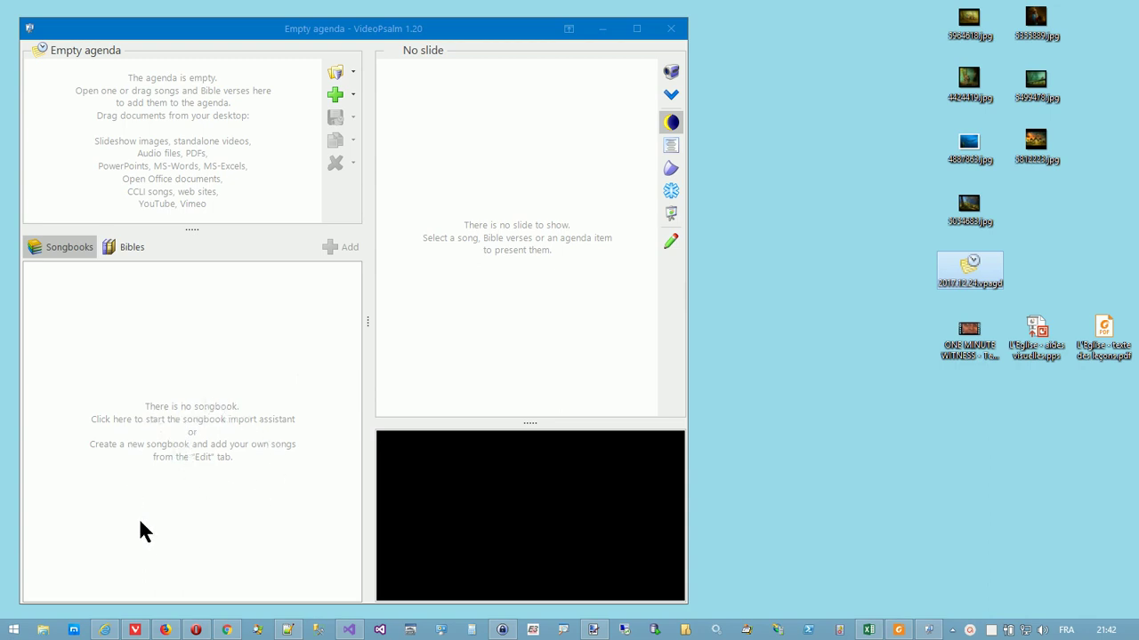
Start the songbook Import Assistant and put the cursor in its 'Document to search' box.
left_click(135, 470)
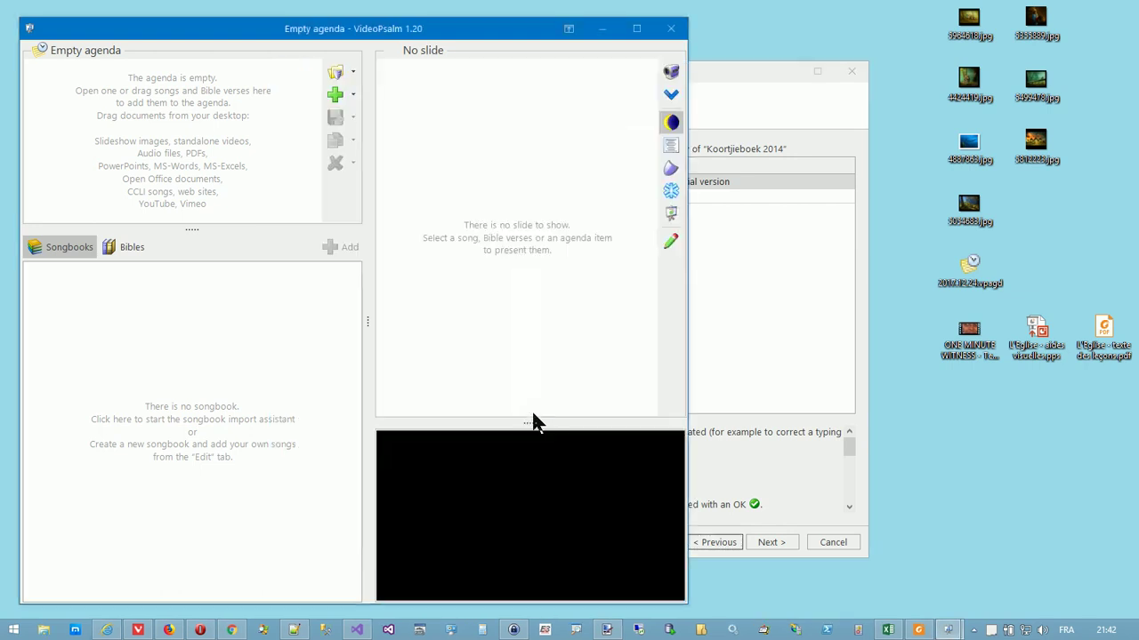
left_click(767, 365)
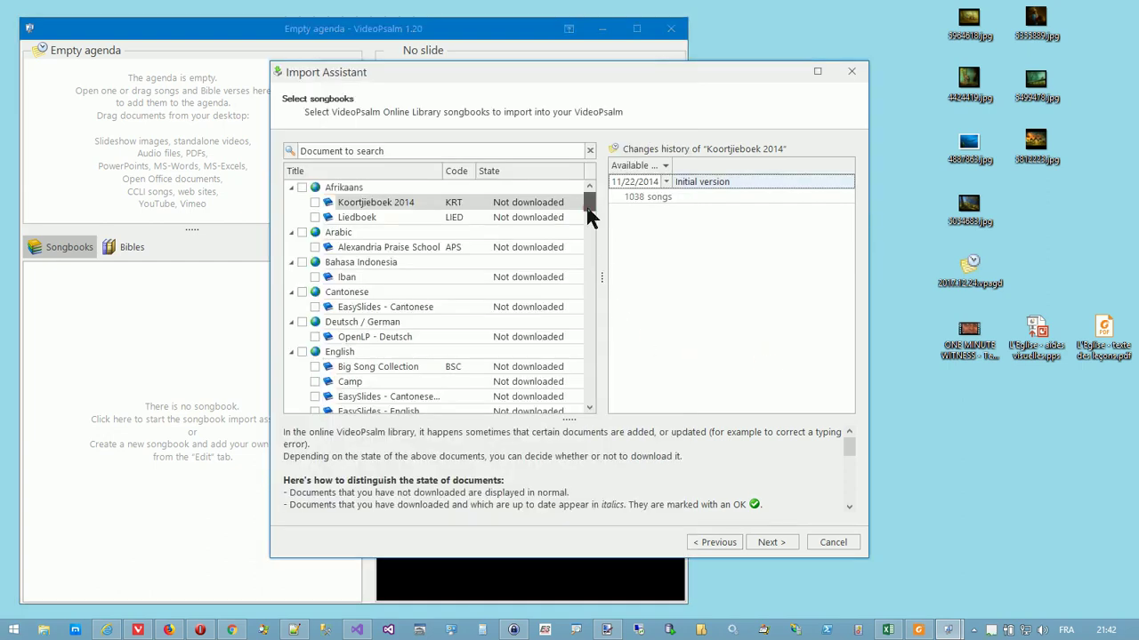
mouse_move(587, 211)
left_mouse_down()
mouse_move(584, 414)
mouse_move(576, 280)
mouse_move(587, 199)
left_mouse_up()
left_click(417, 149)
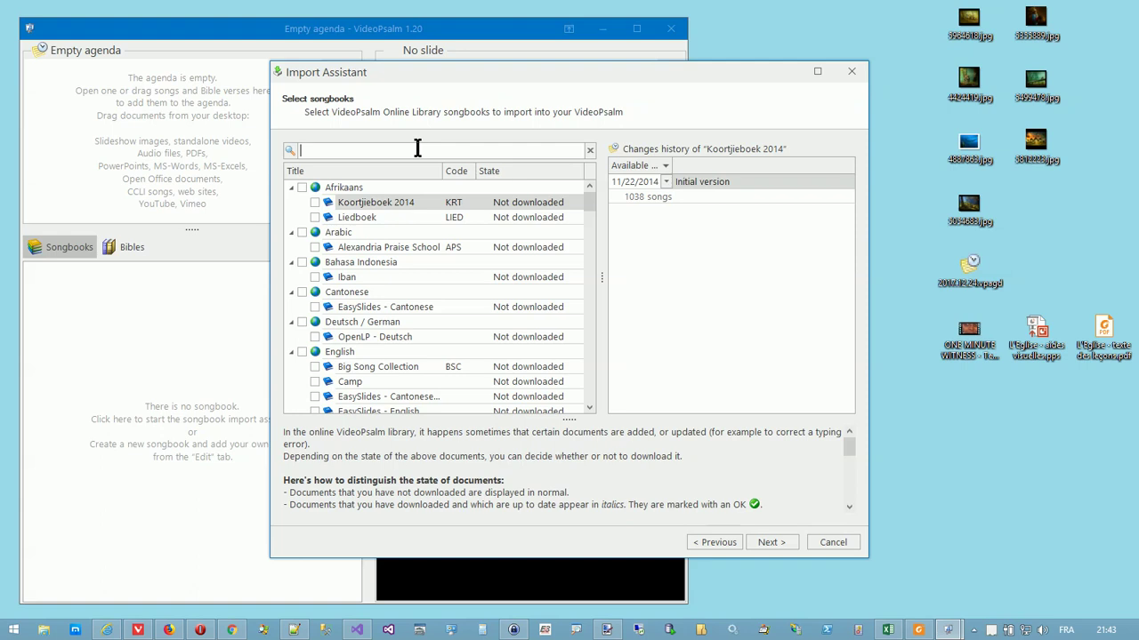
Filter the songbook list to 'sof' and tick the whole English group for import.
type("engli")
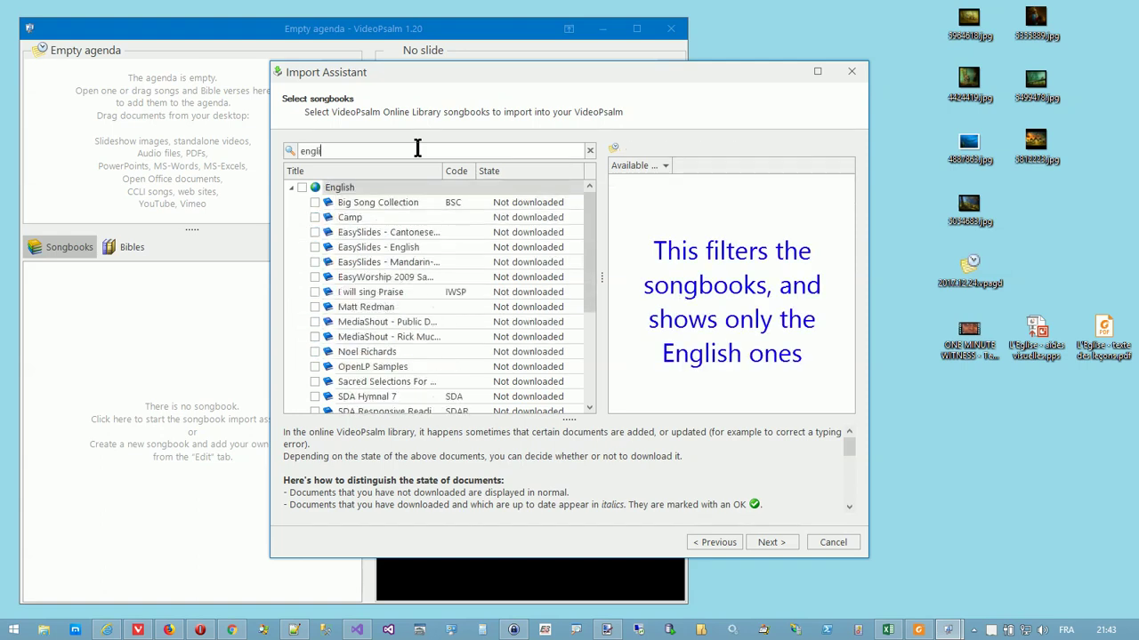
type("s")
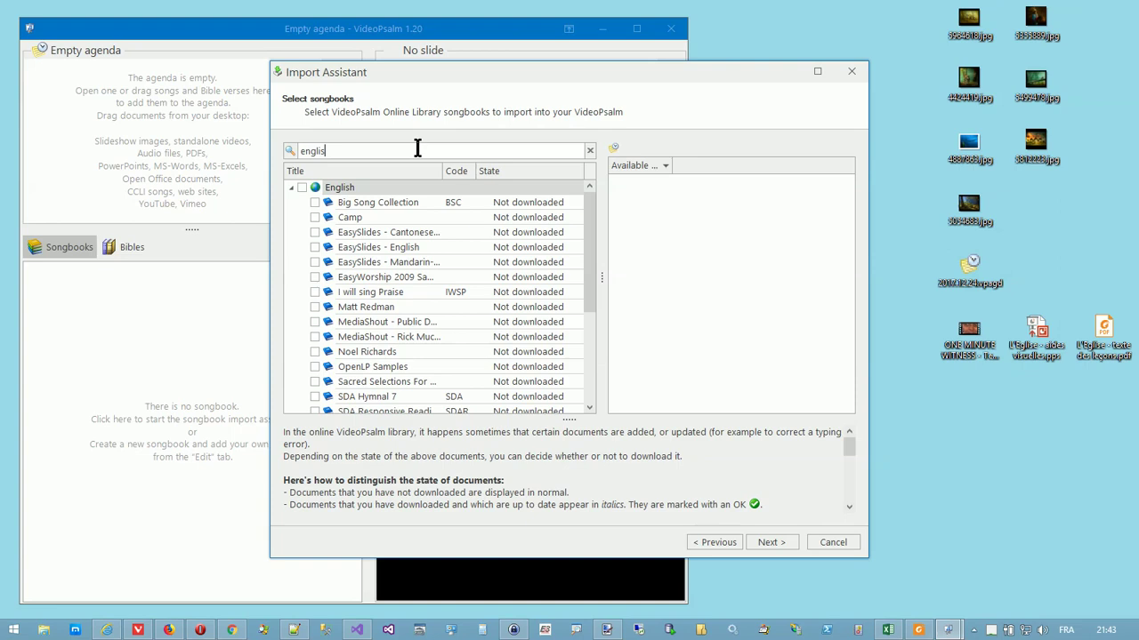
double_click(417, 148)
type("sof")
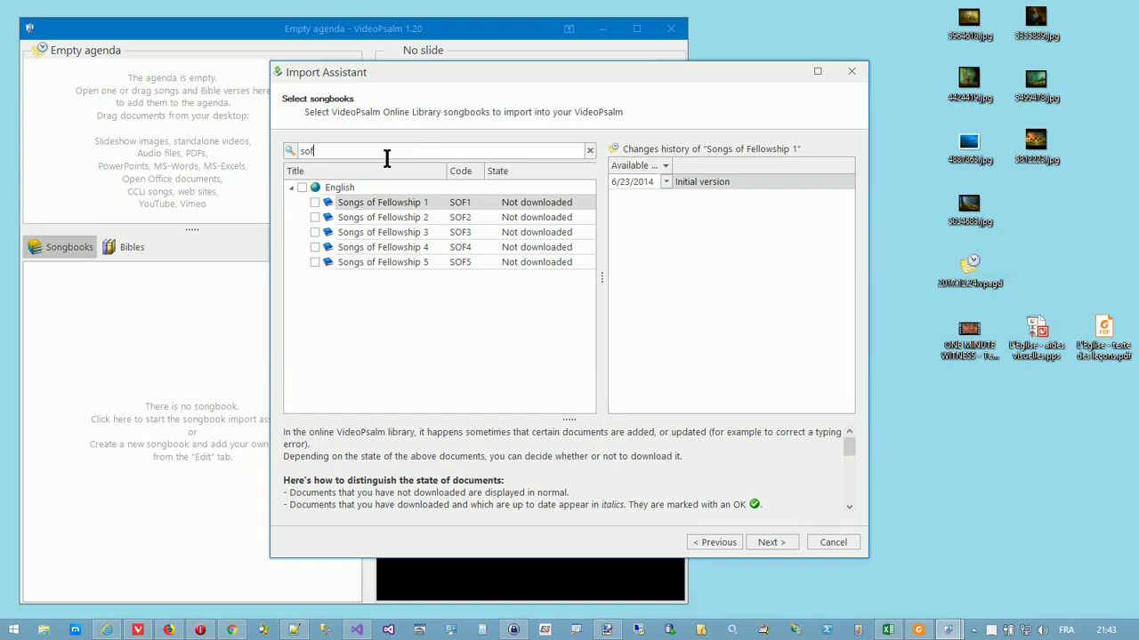
left_click(302, 188)
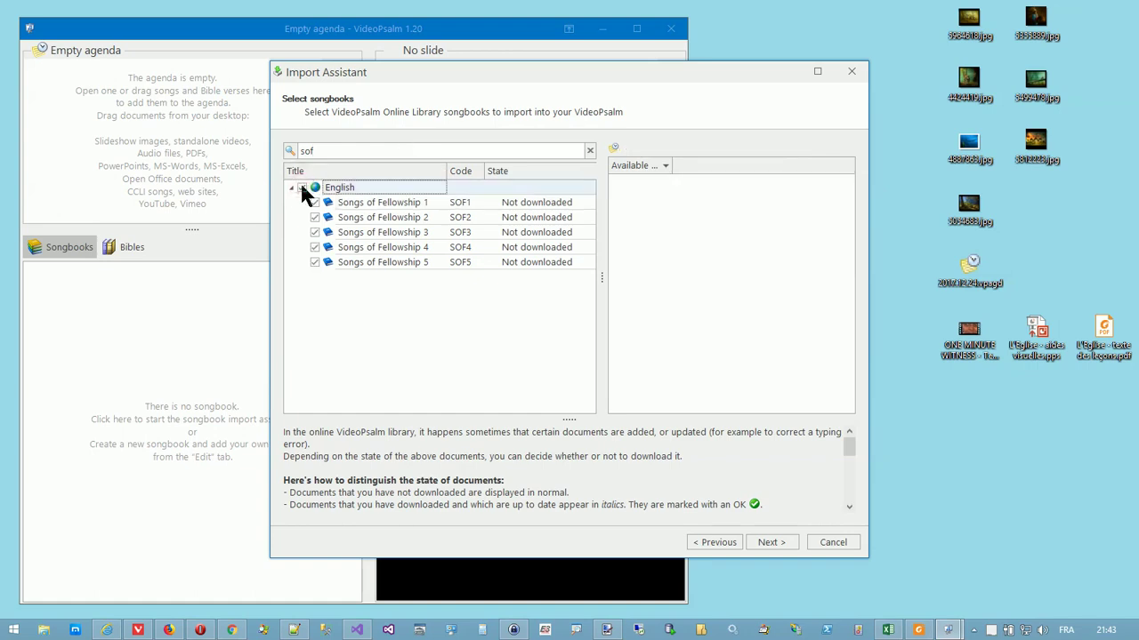
Clear the search filter and untick the whole English songbook group.
left_click(590, 150)
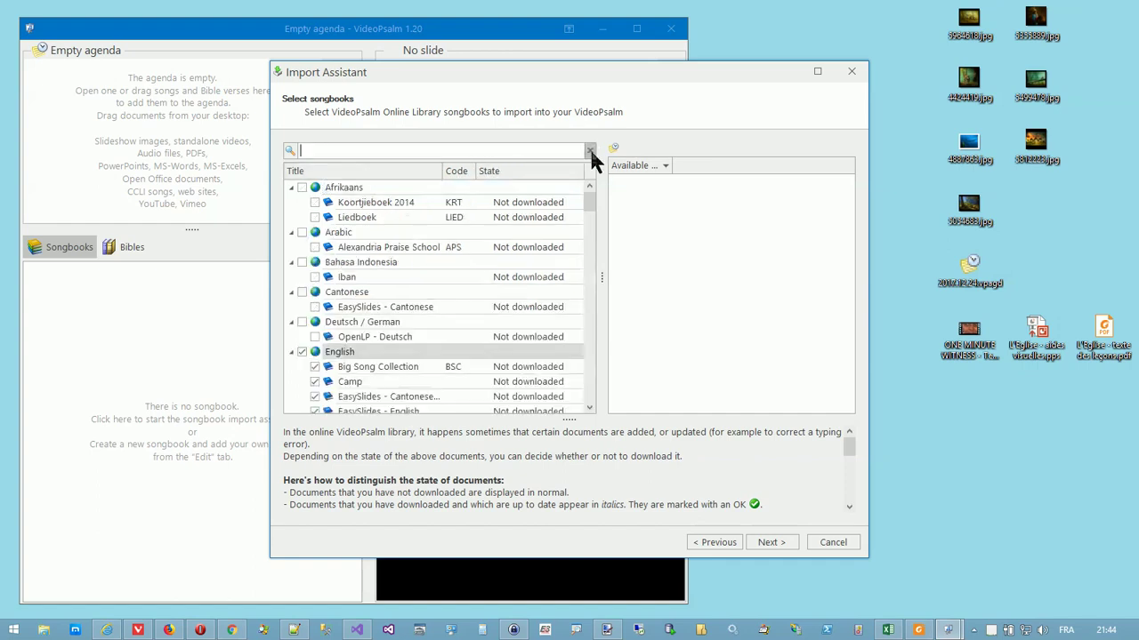
scroll(536, 263, "down", 5)
scroll(539, 276, "down", 2)
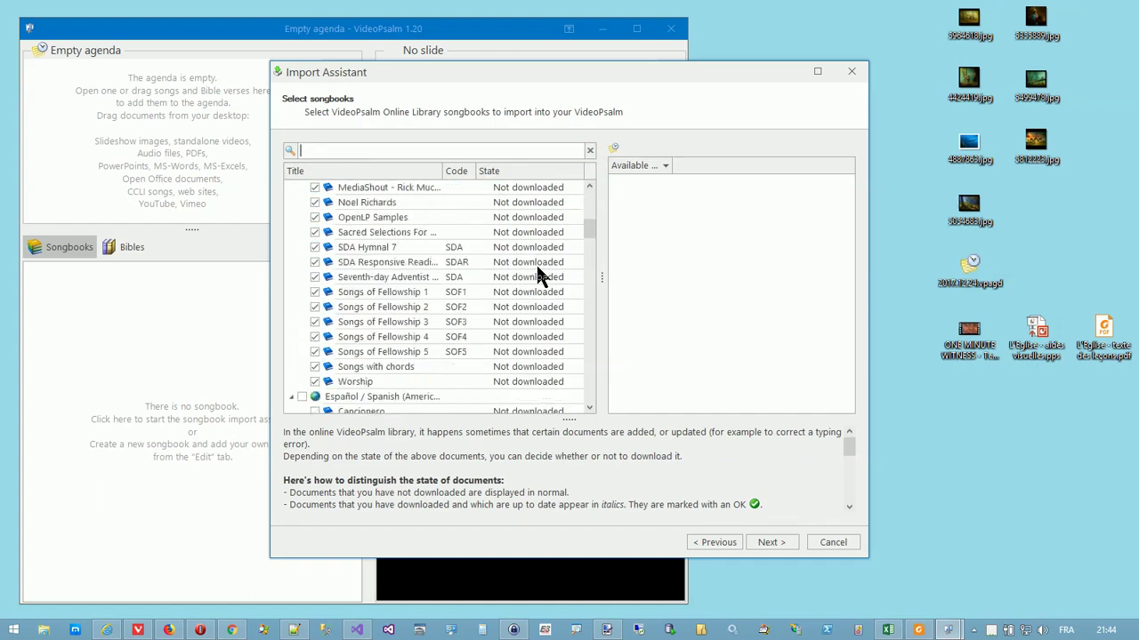
scroll(538, 275, "down", 3)
scroll(538, 276, "up", 4)
scroll(538, 275, "up", 2)
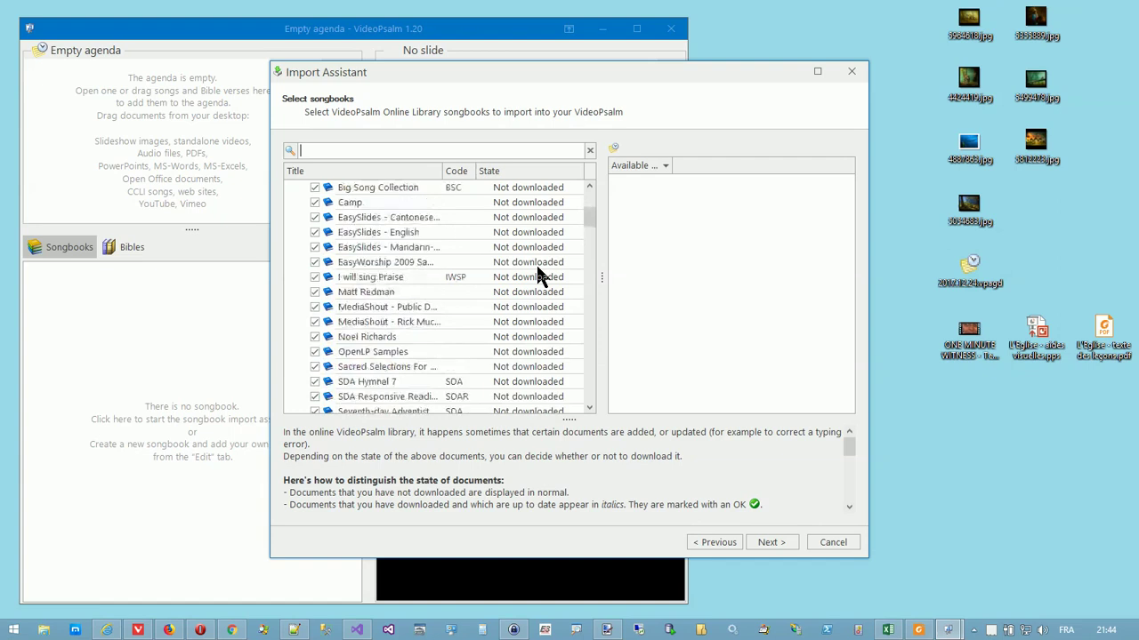
scroll(538, 276, "up", 1)
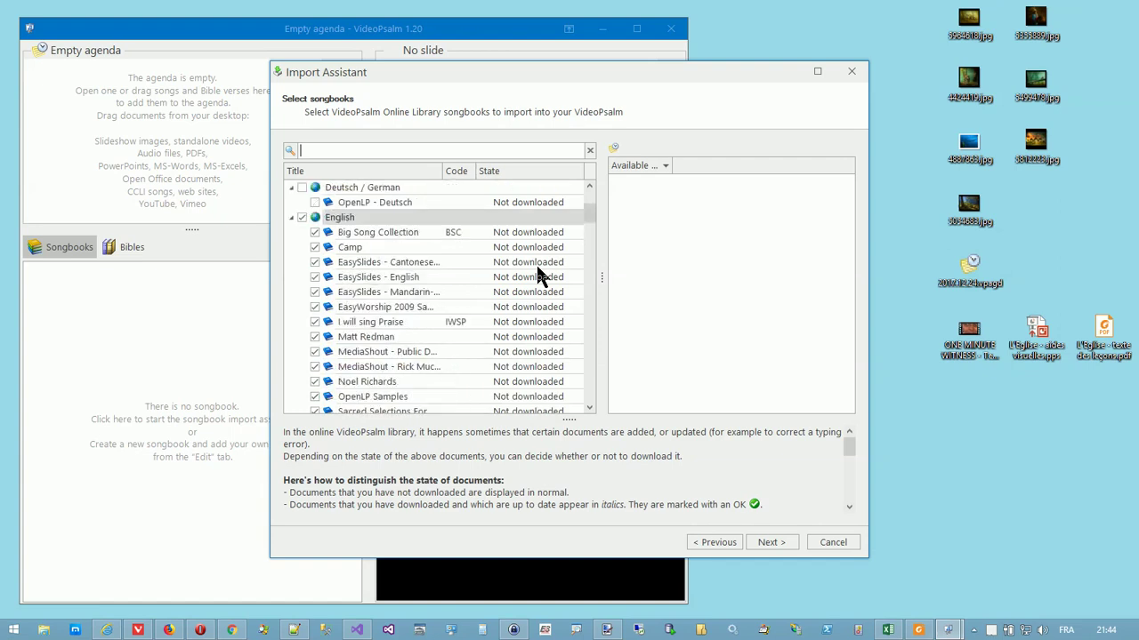
left_click(302, 217)
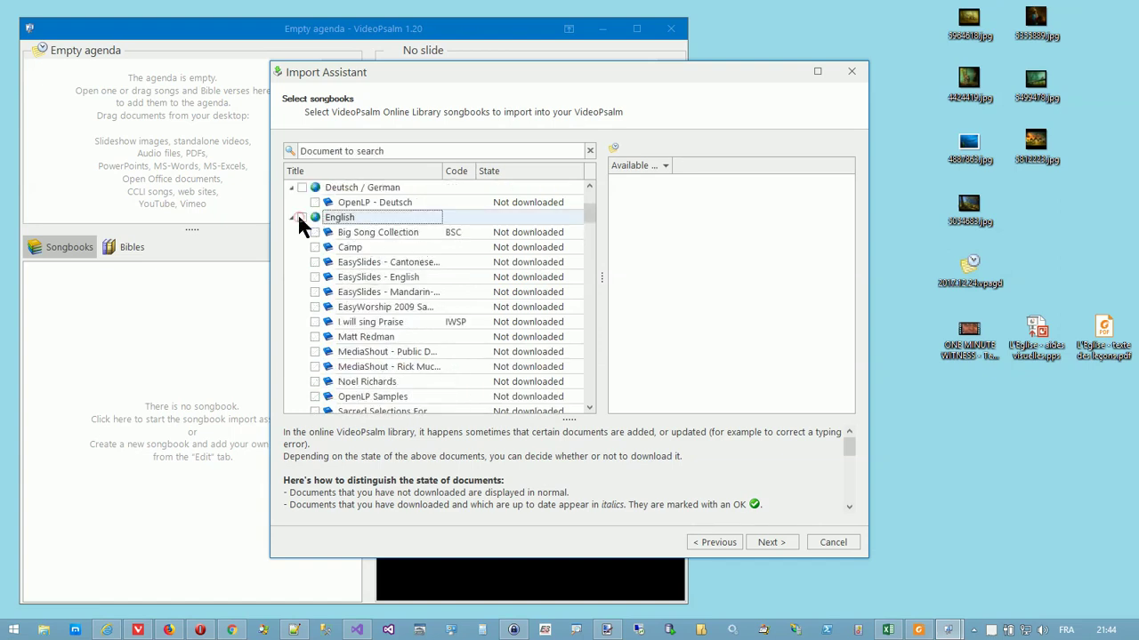
Tick only Songs of Fellowship 1 to 5 and advance to the import summary.
scroll(404, 263, "down", 1)
scroll(407, 262, "down", 1)
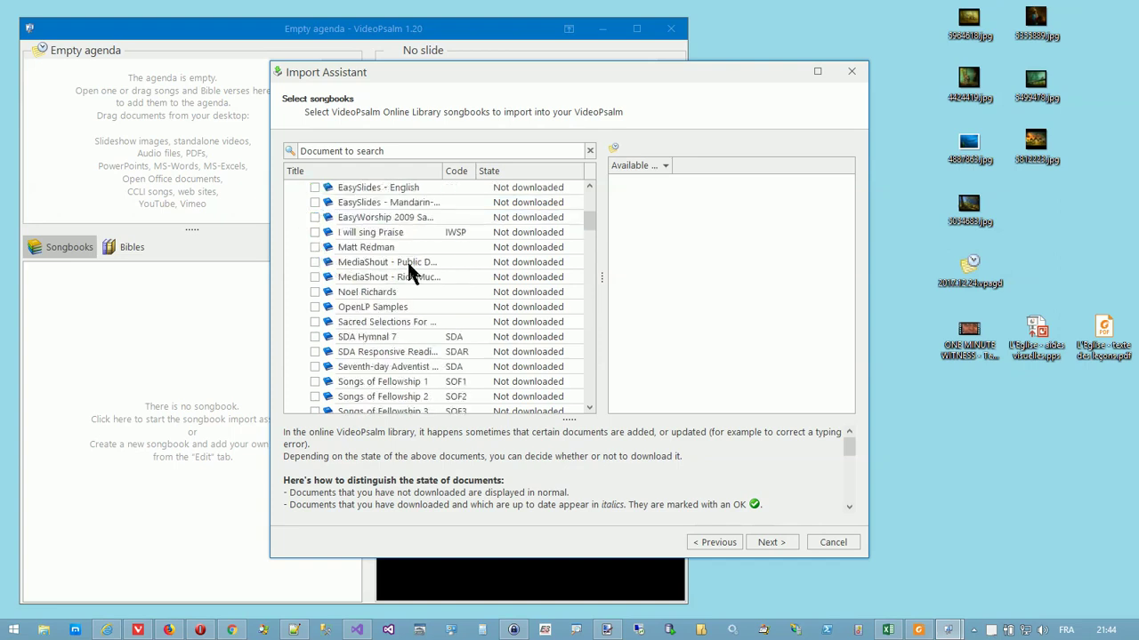
scroll(408, 267, "down", 1)
scroll(407, 267, "down", 2)
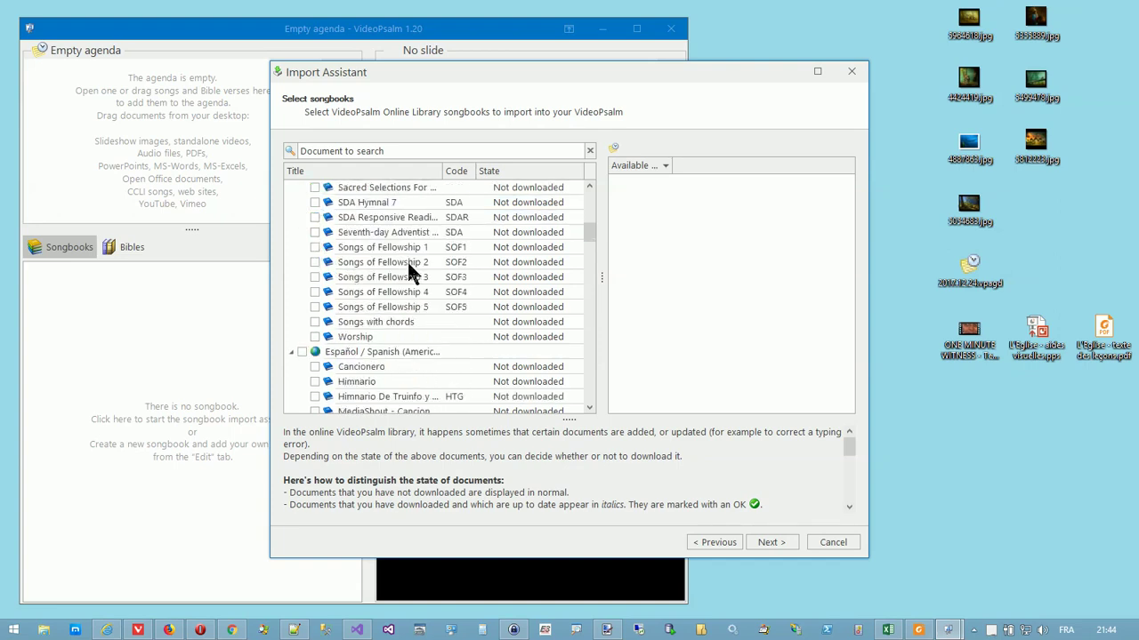
left_click(314, 247)
left_click(314, 277)
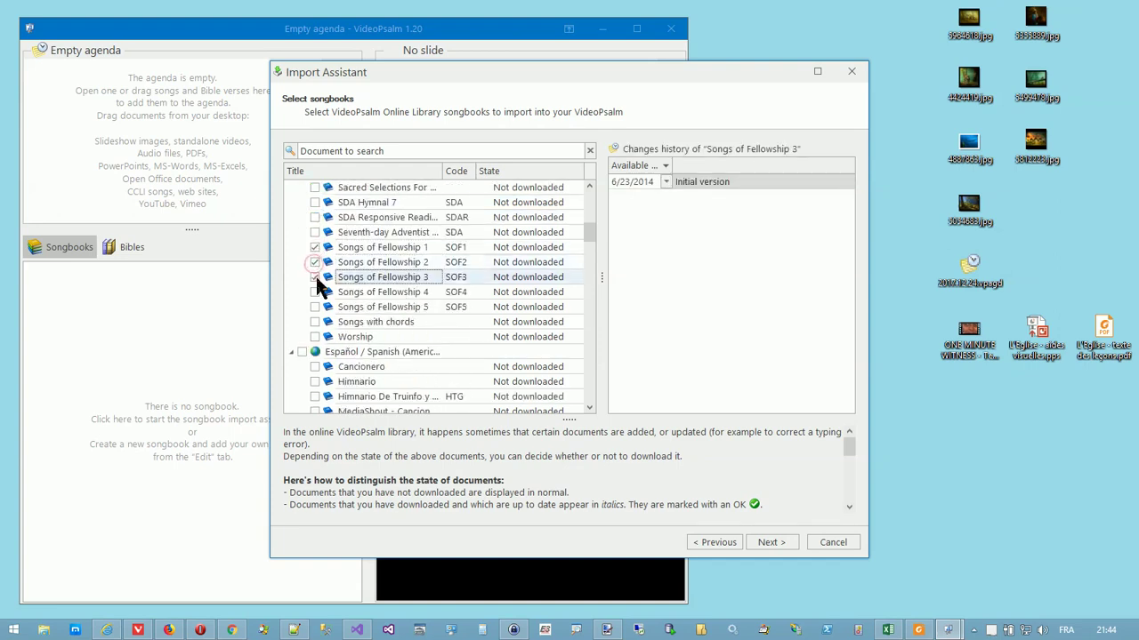
left_click(314, 307)
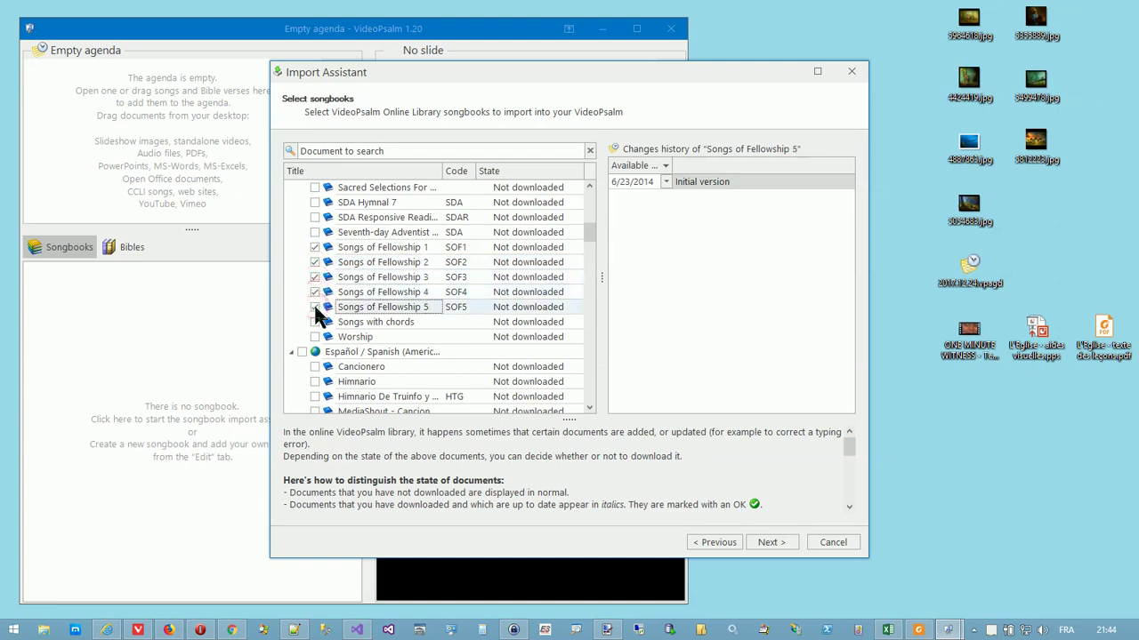
left_click(770, 542)
Import the five Songs of Fellowship songbooks, finish the assistant, and expand Songs of Fellowship 1.
left_click(771, 542)
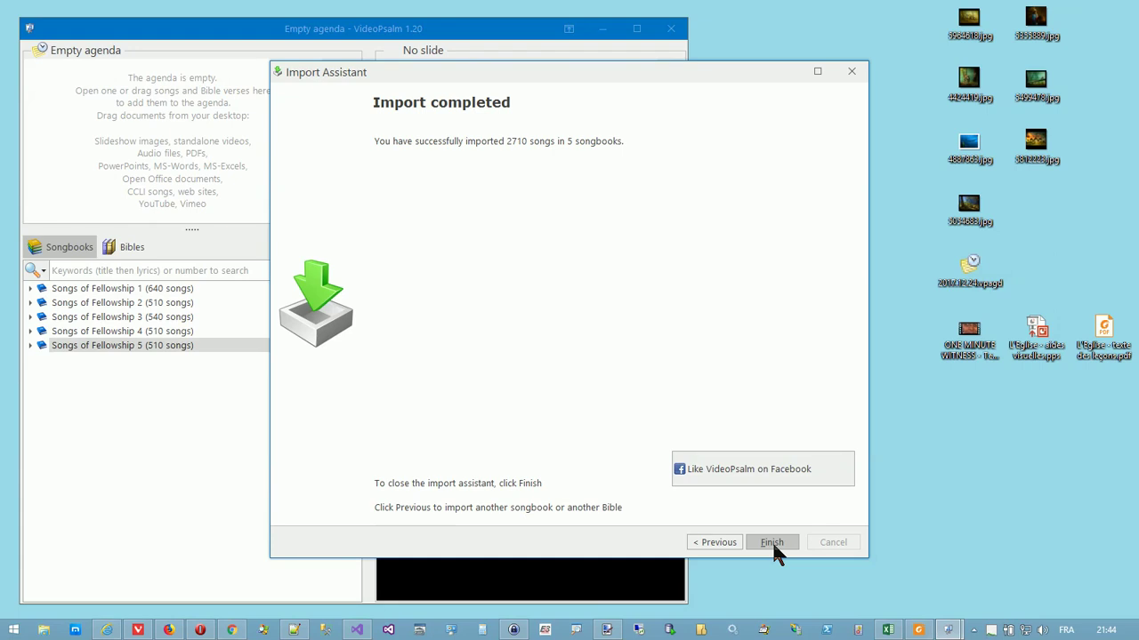
left_click(771, 544)
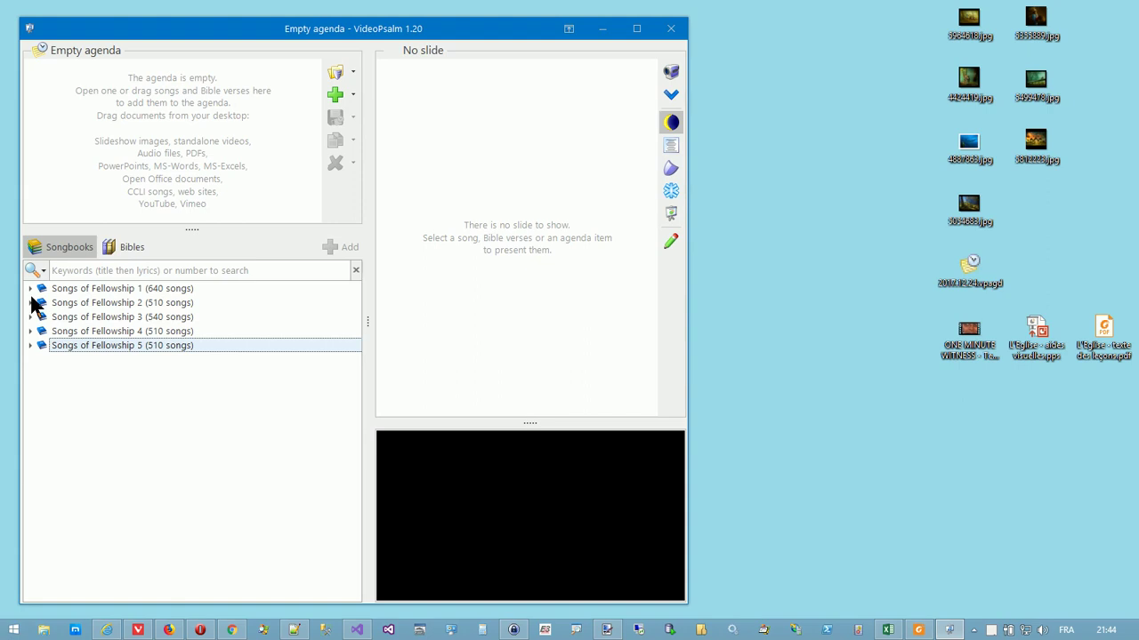
left_click(31, 288)
Preview Abba Father, Abide with me, Ah Lord God, then song 6 Alleluia, alleluia, in edit mode.
left_click(109, 303)
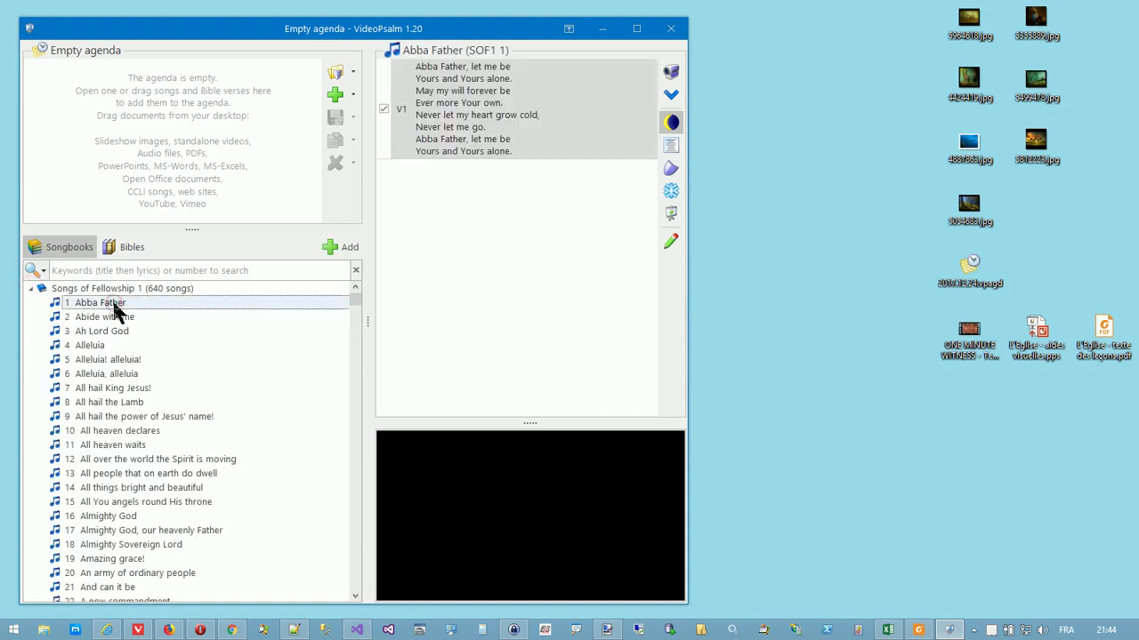
left_click(107, 317)
left_click(110, 331)
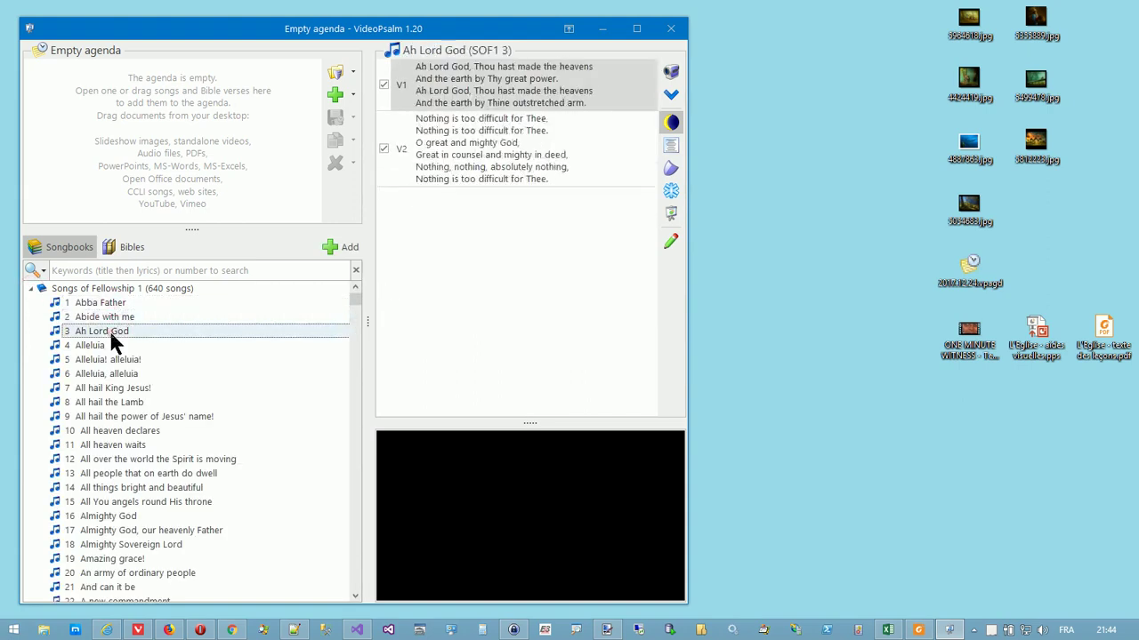
left_click(118, 374)
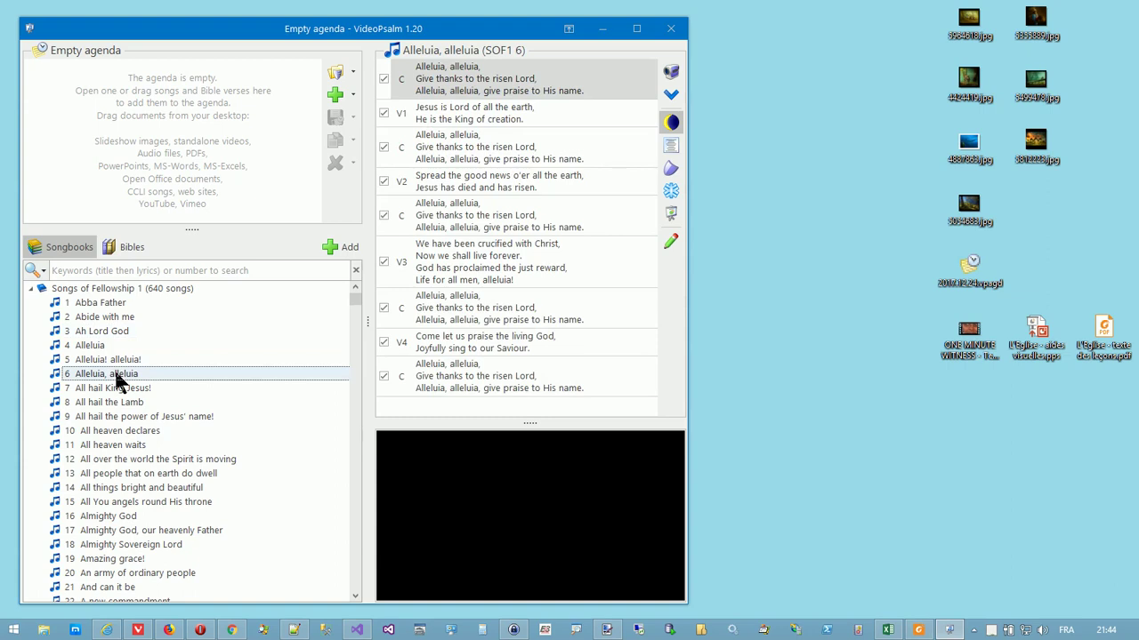
left_click(674, 240)
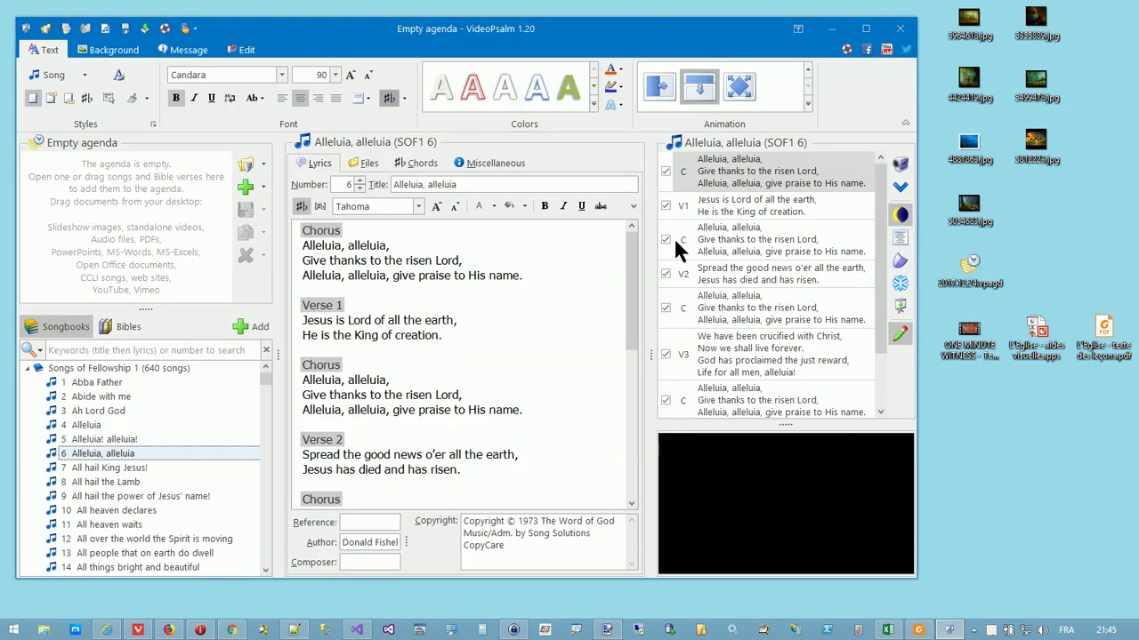
From the Edit ribbon's Options, reveal the VideoPsalm document folder in File Explorer.
left_click(246, 51)
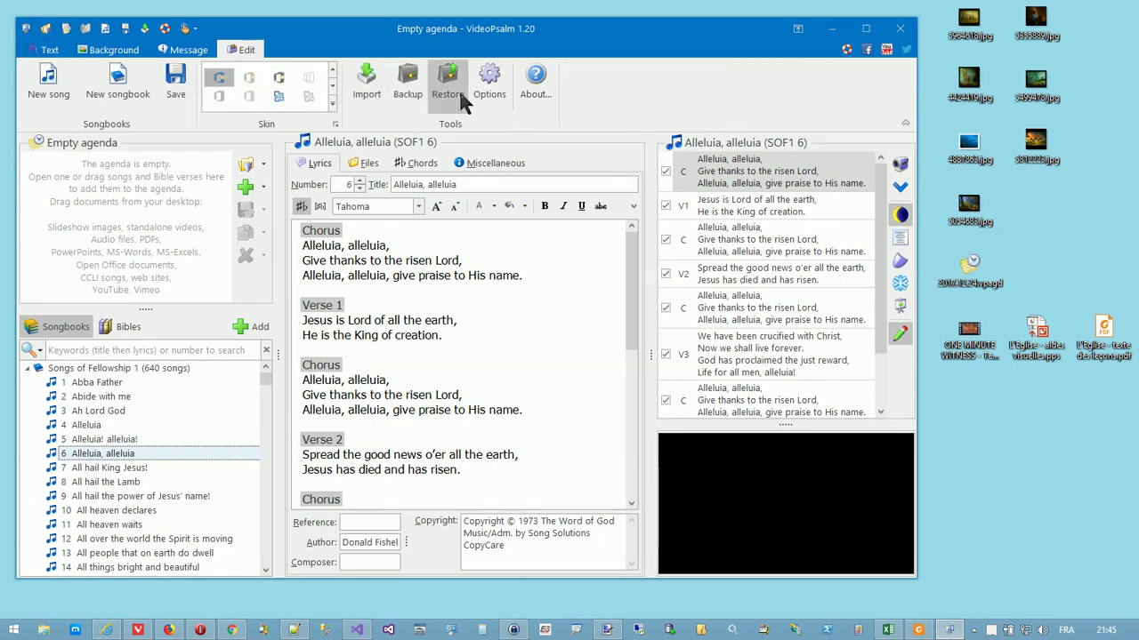
left_click(491, 89)
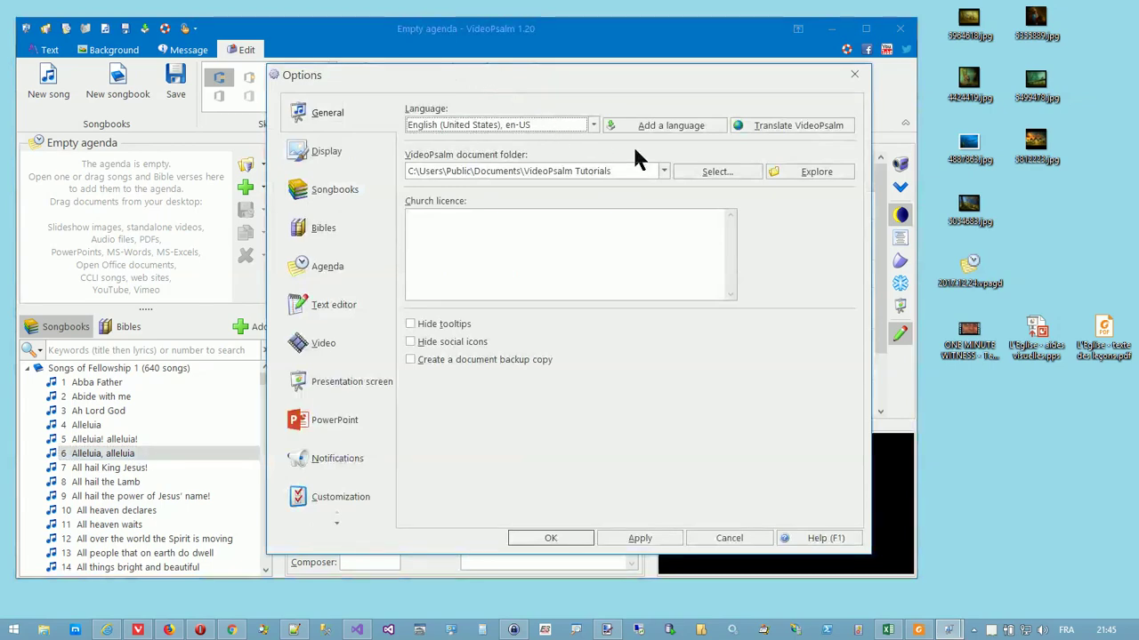
left_click(801, 174)
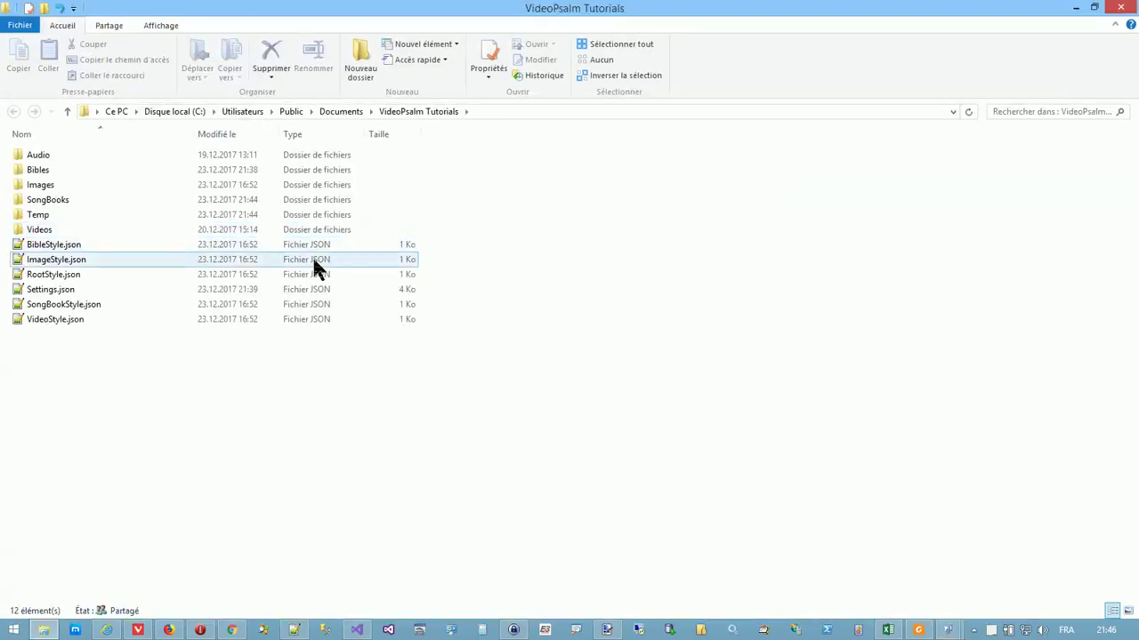
Select the five Songs of Fellowship .vpc files in SongBooks, then close File Explorer.
double_click(58, 201)
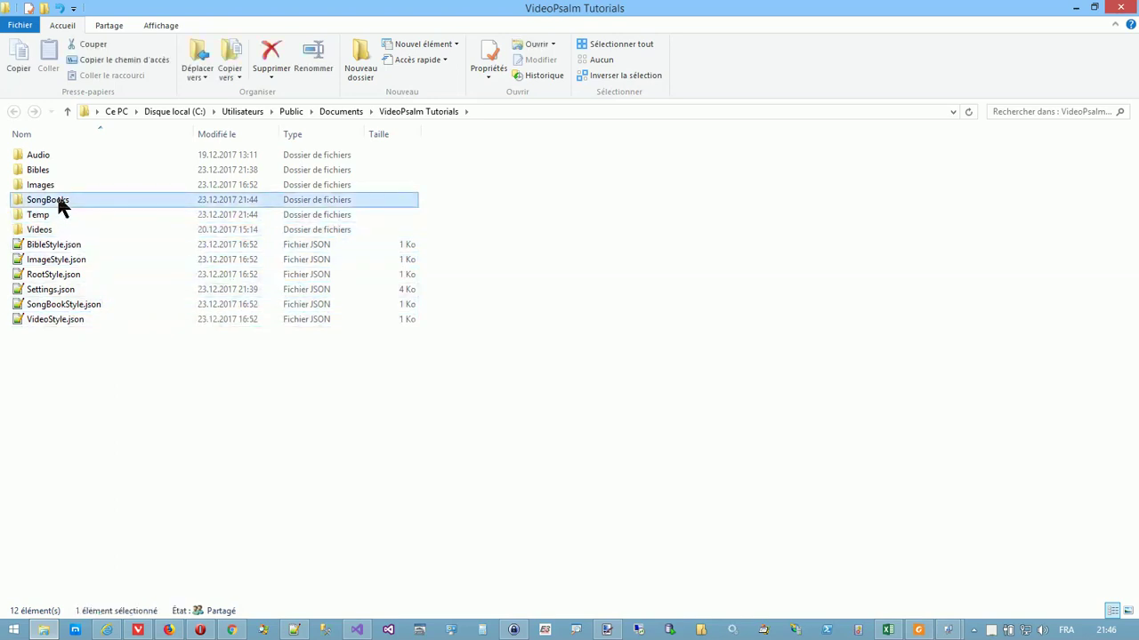
left_click_drag(73, 264, 116, 175)
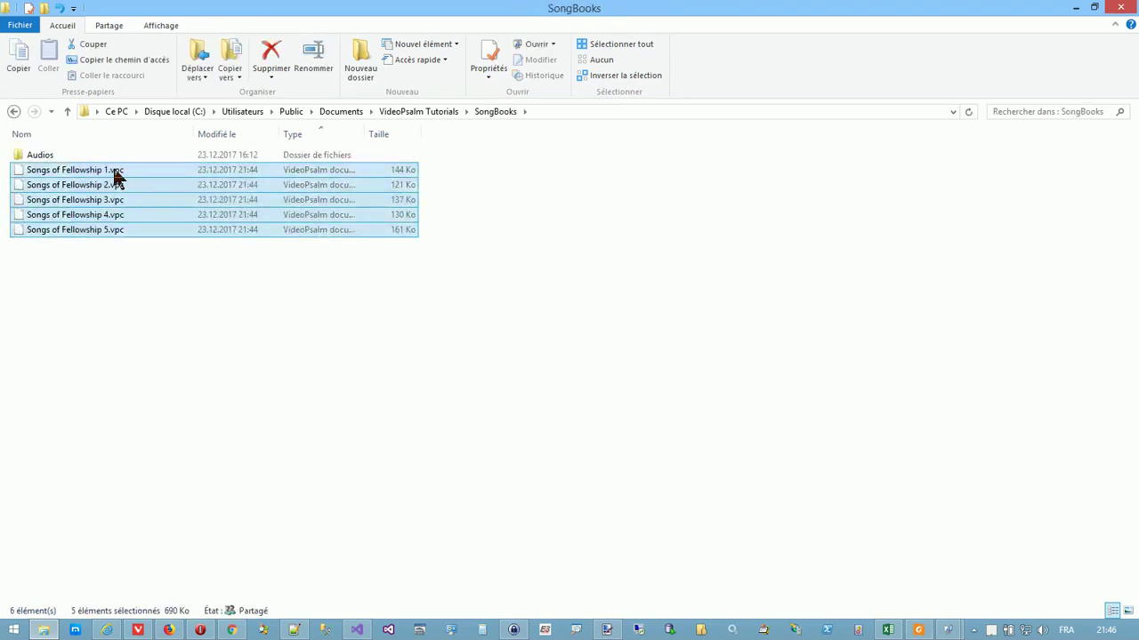
mouse_move(75, 170)
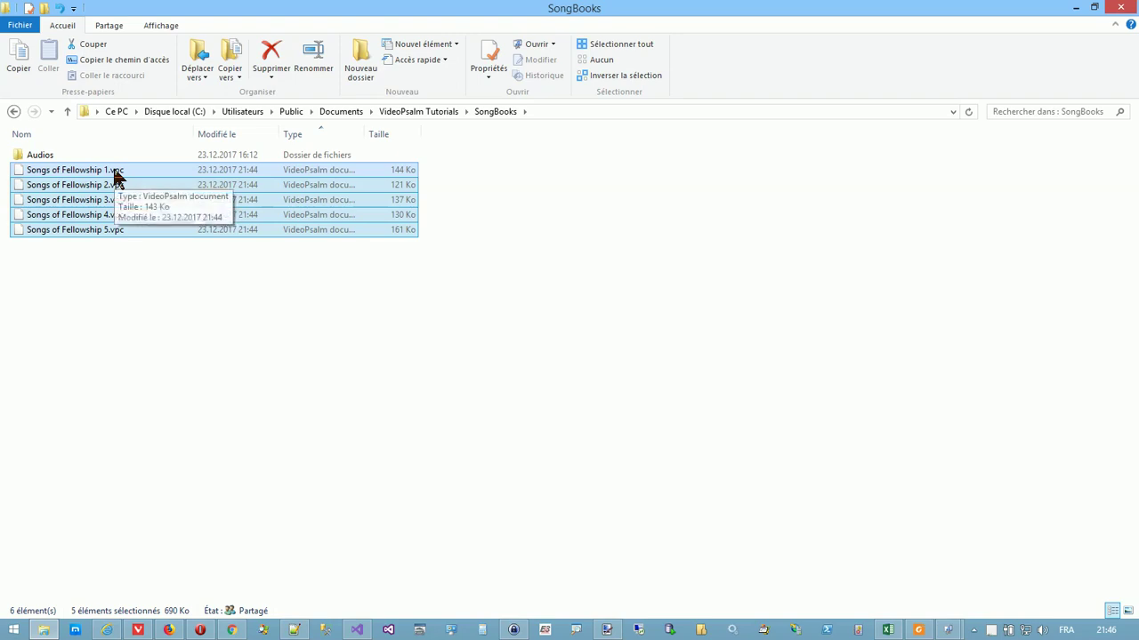
left_click(1118, 10)
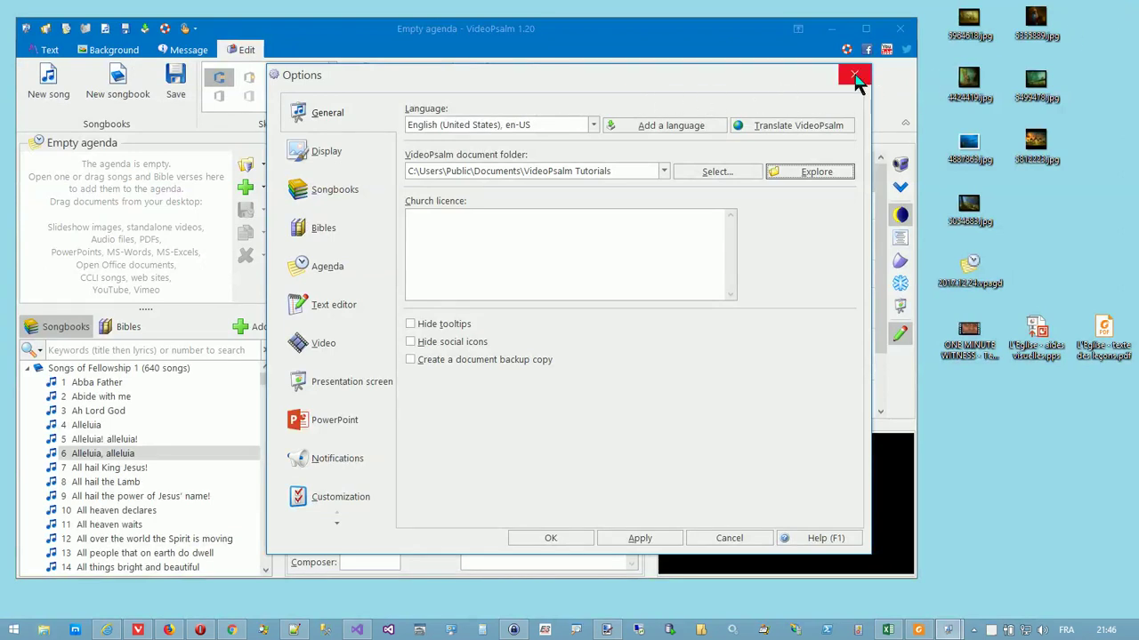
Close Options, then open and cancel both the Backup and Restore backup dialogs.
left_click(854, 76)
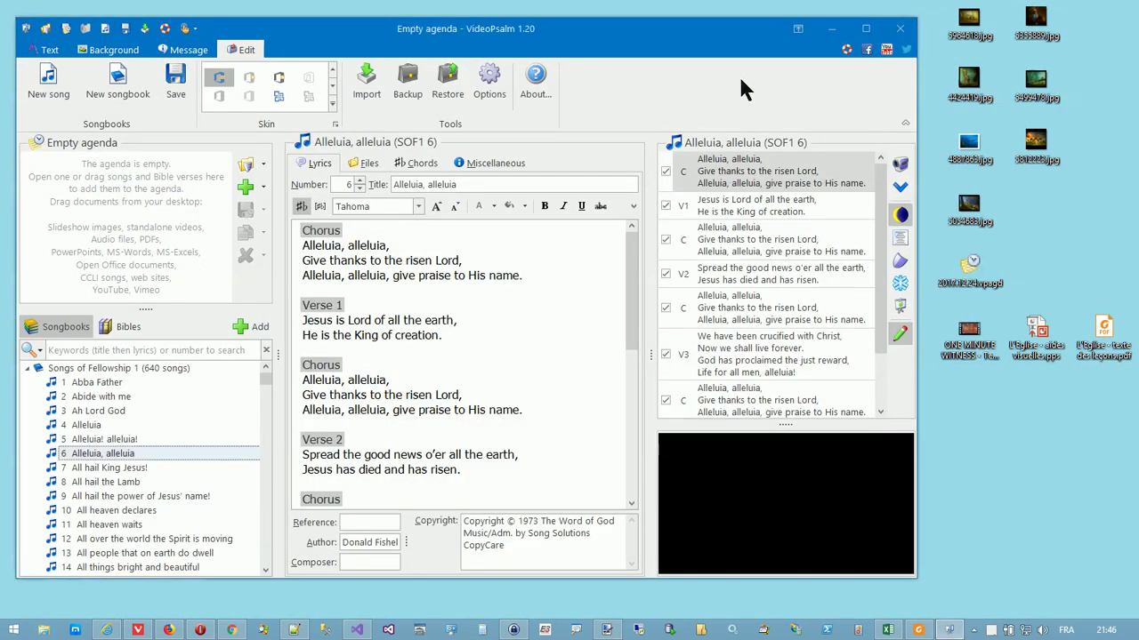
left_click(411, 99)
key("Escape")
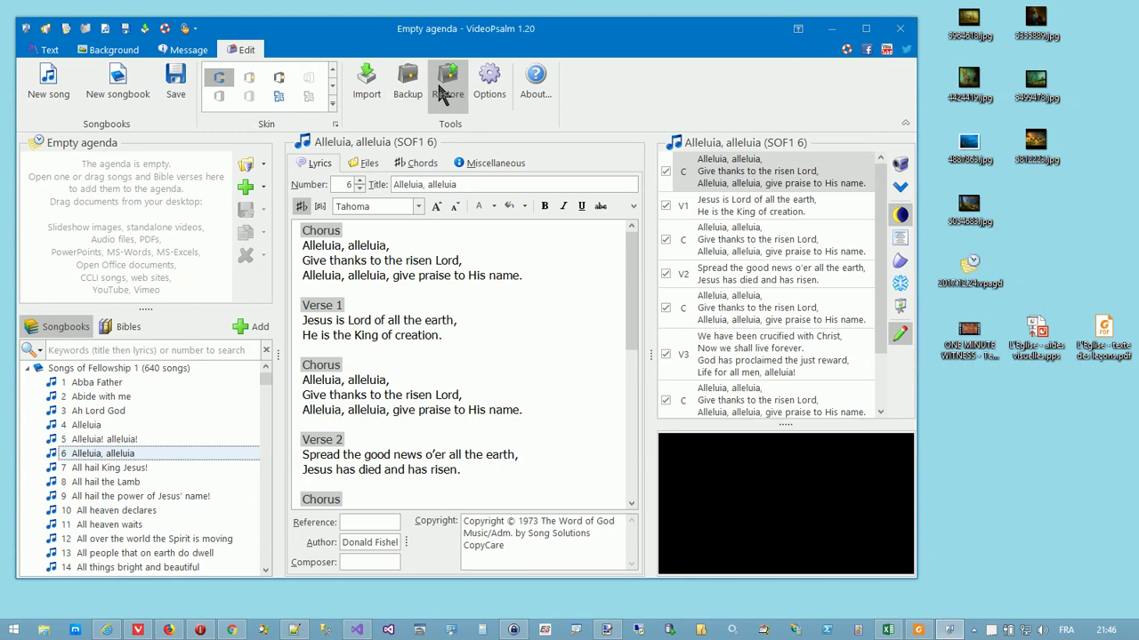
left_click(442, 96)
key("Escape")
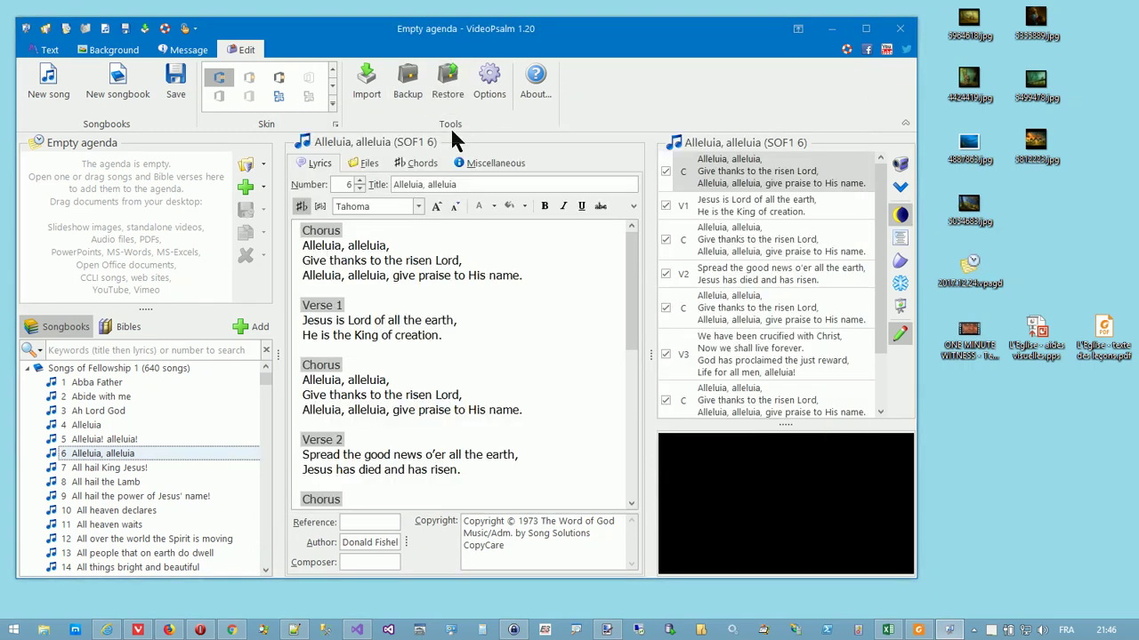
left_click(369, 100)
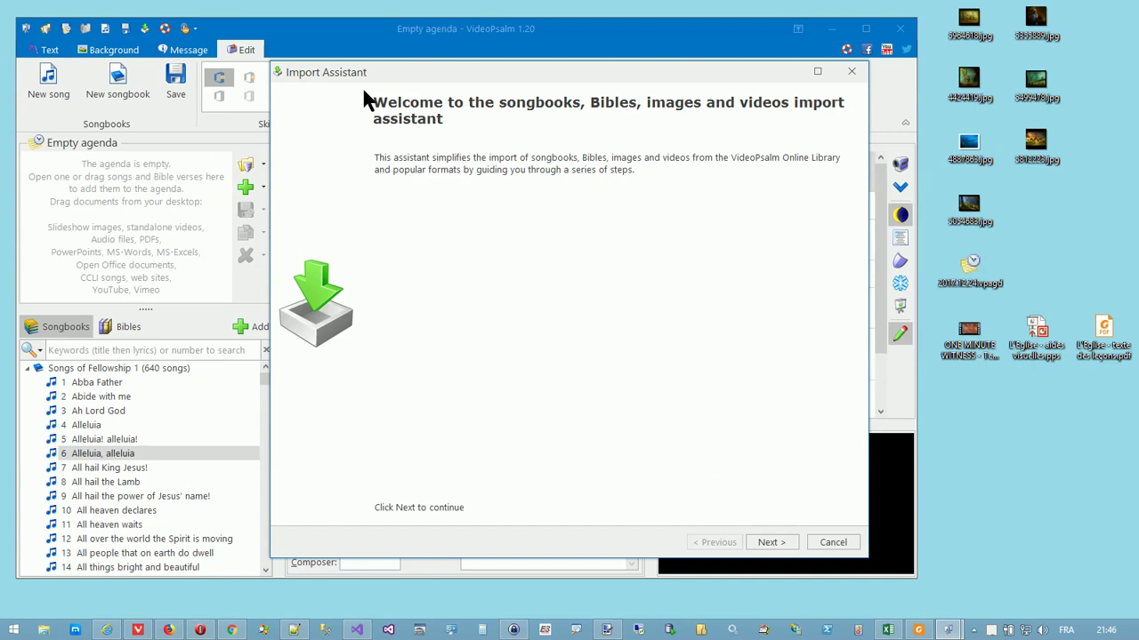
left_click(770, 543)
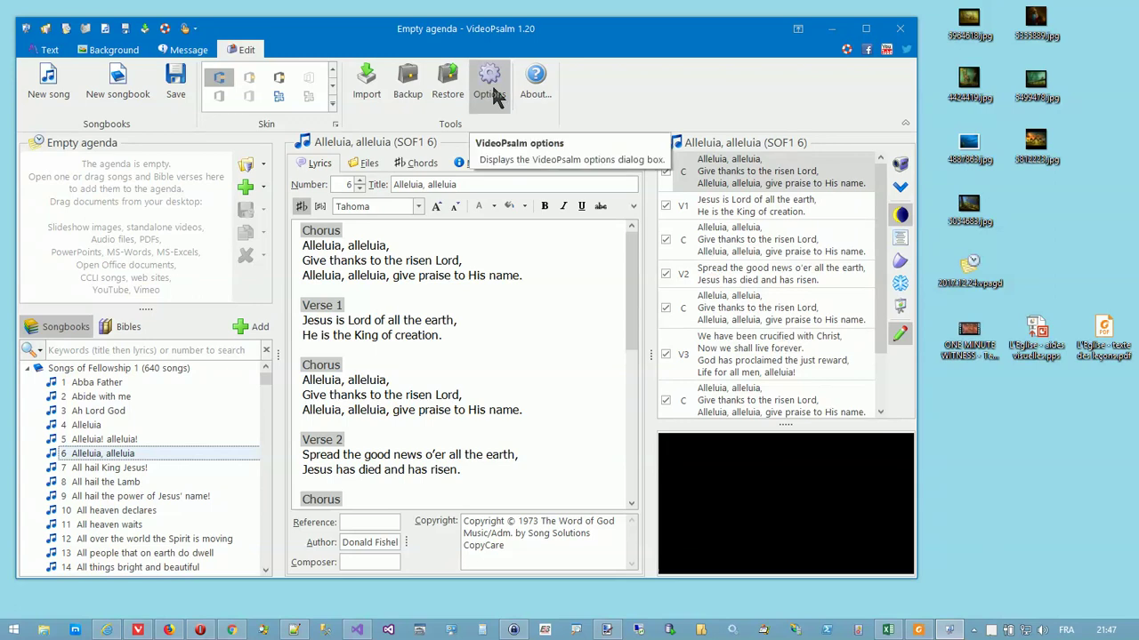
Restart the Import Assistant to import a songbook from songs in a popular format.
left_click(374, 82)
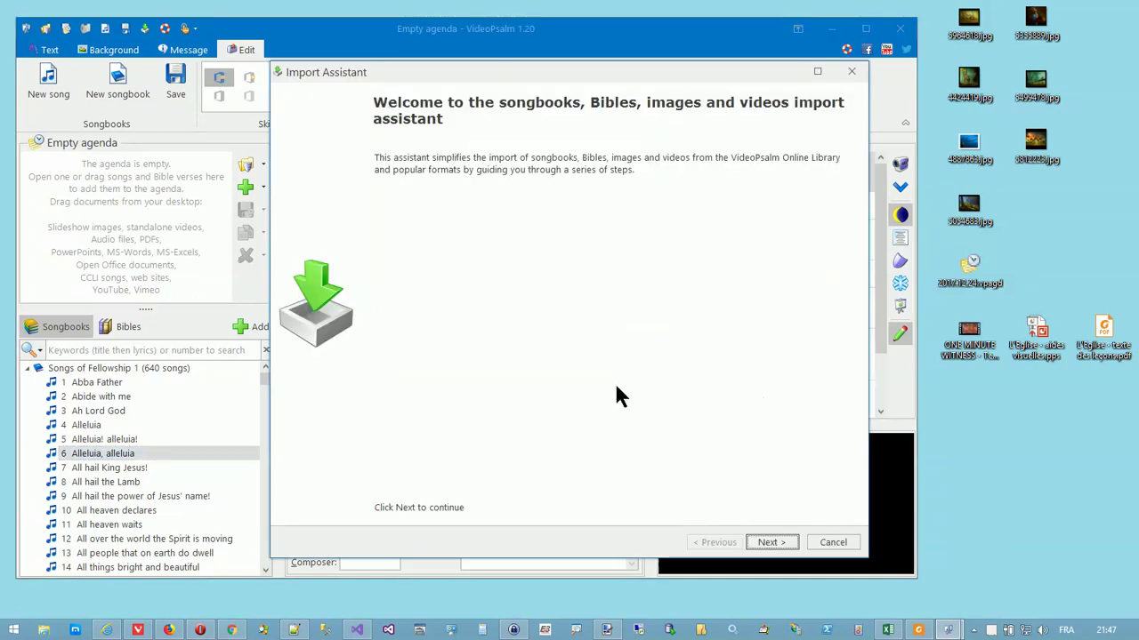
left_click(770, 542)
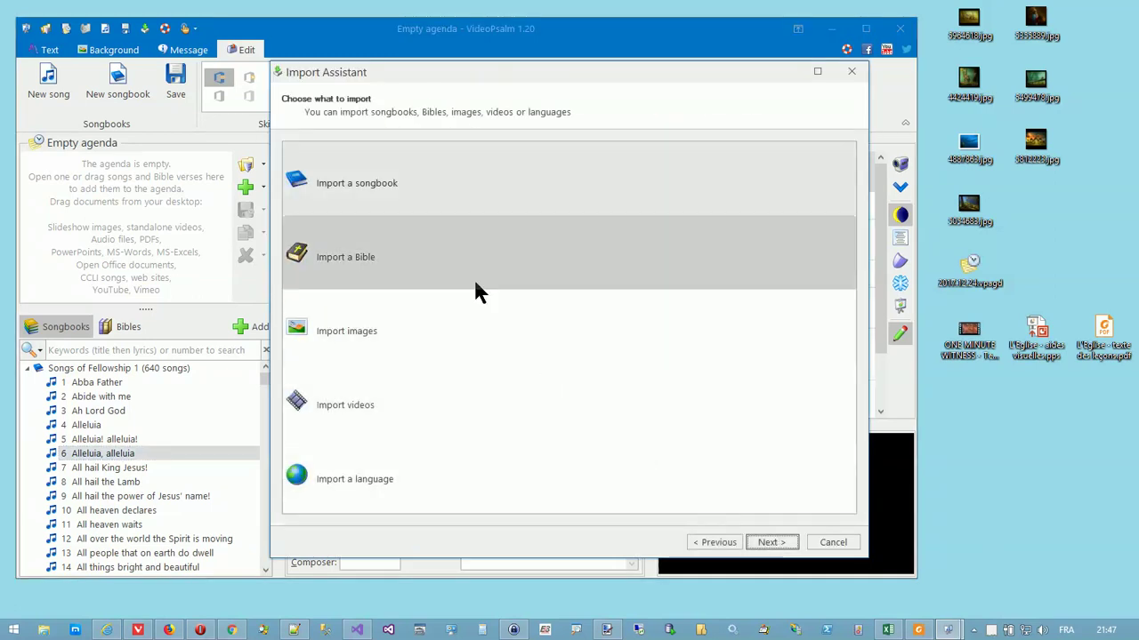
left_click(391, 175)
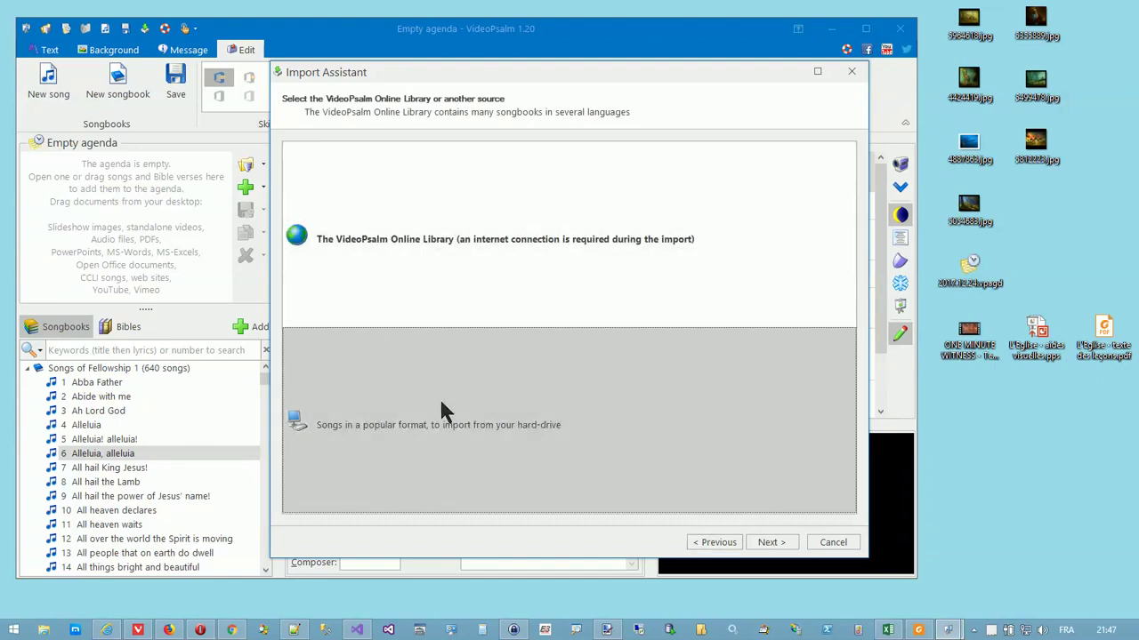
left_click(441, 404)
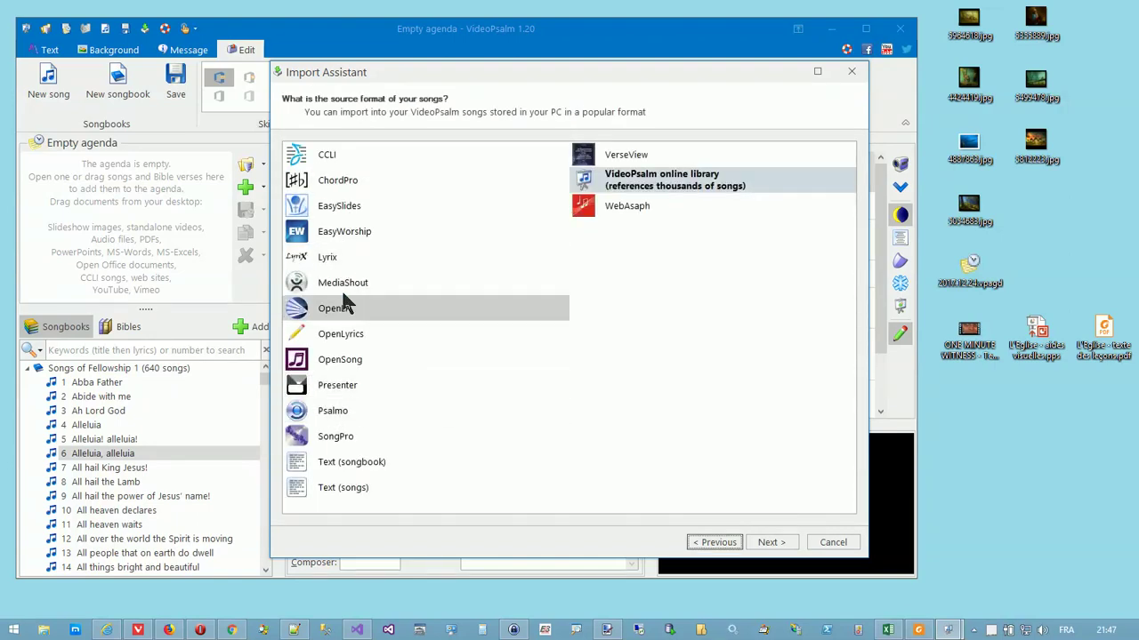